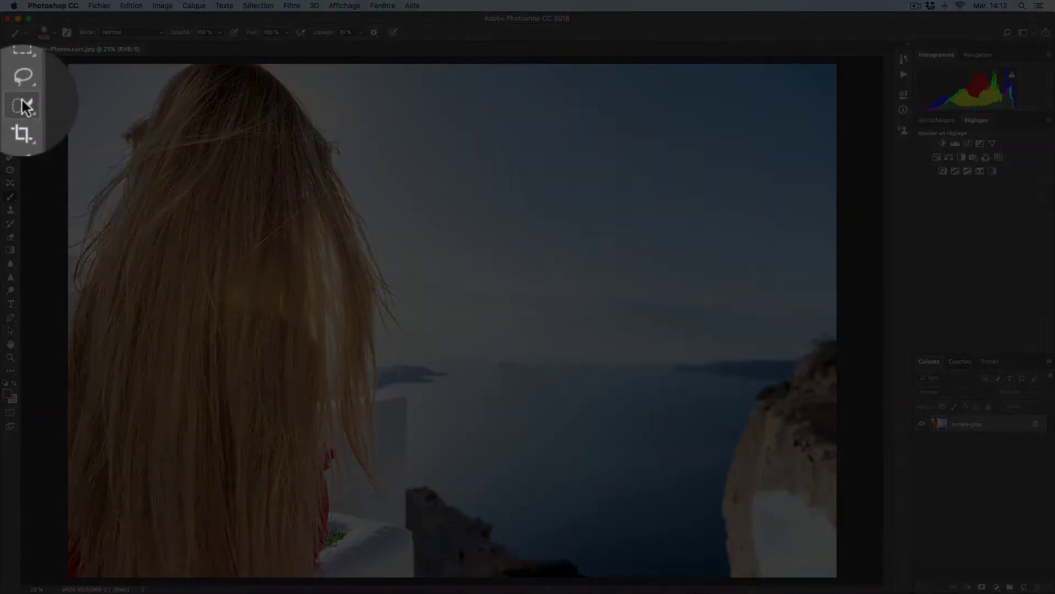
Quick-select the blond hair from the crown down, adding the loose right strands and lower right.
click(15, 101)
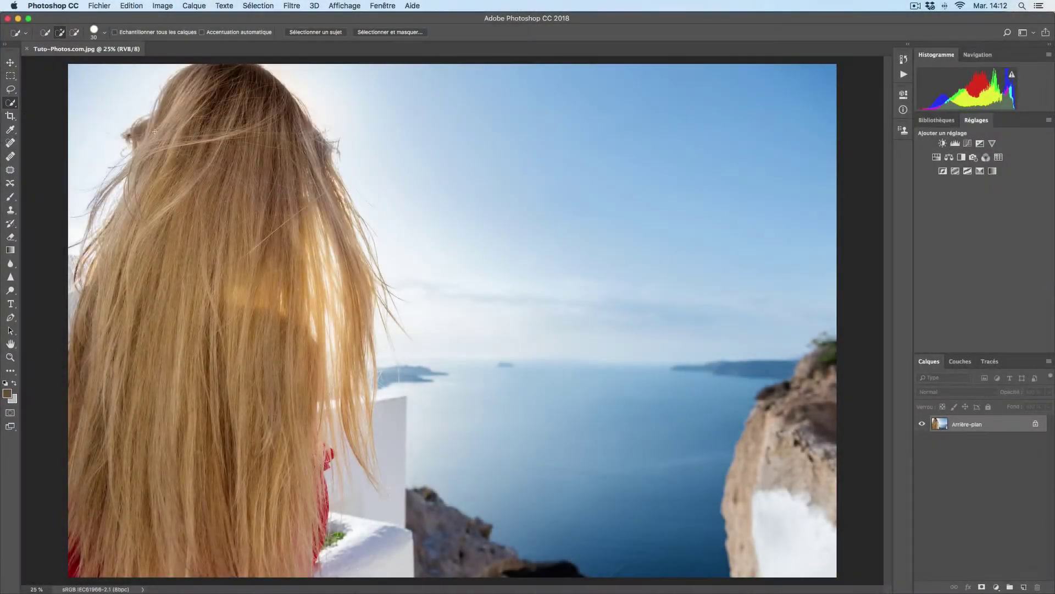
drag(187, 157, 262, 402)
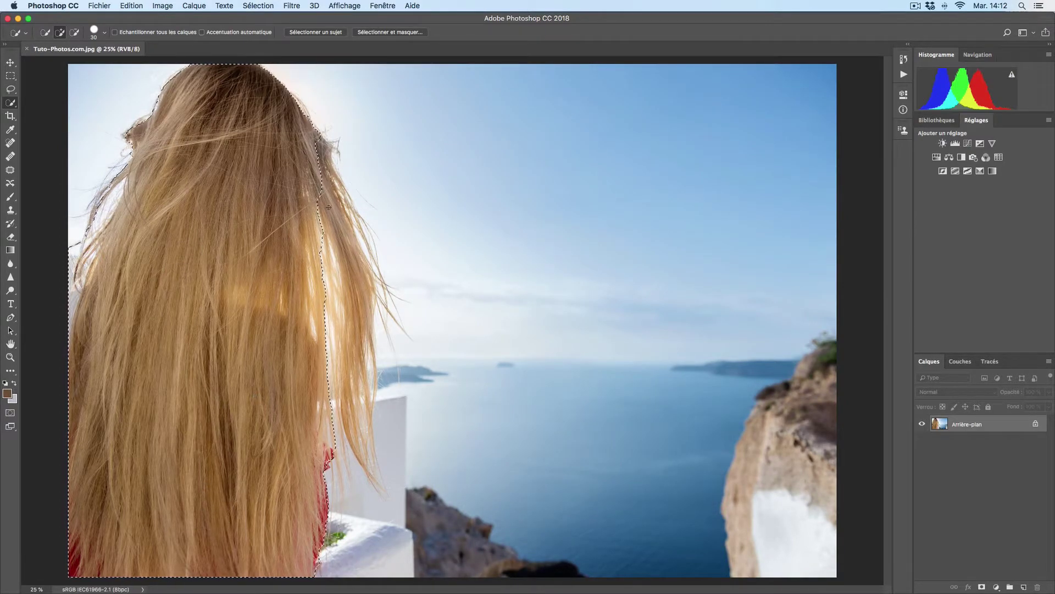
mouse_move(262, 402)
mouse_down()
mouse_move(352, 297)
mouse_move(351, 219)
mouse_up()
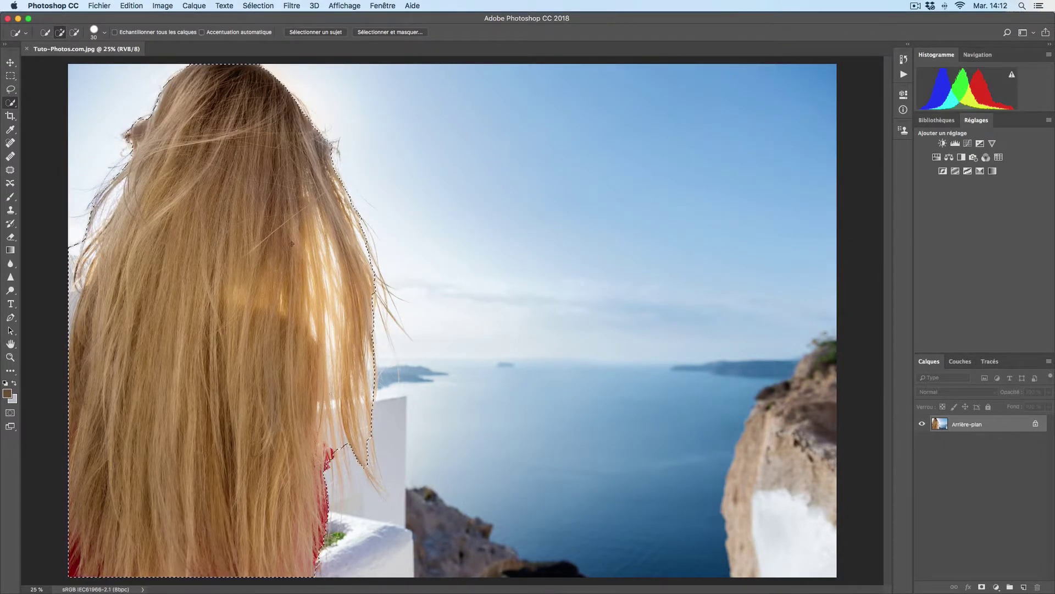
click(372, 448)
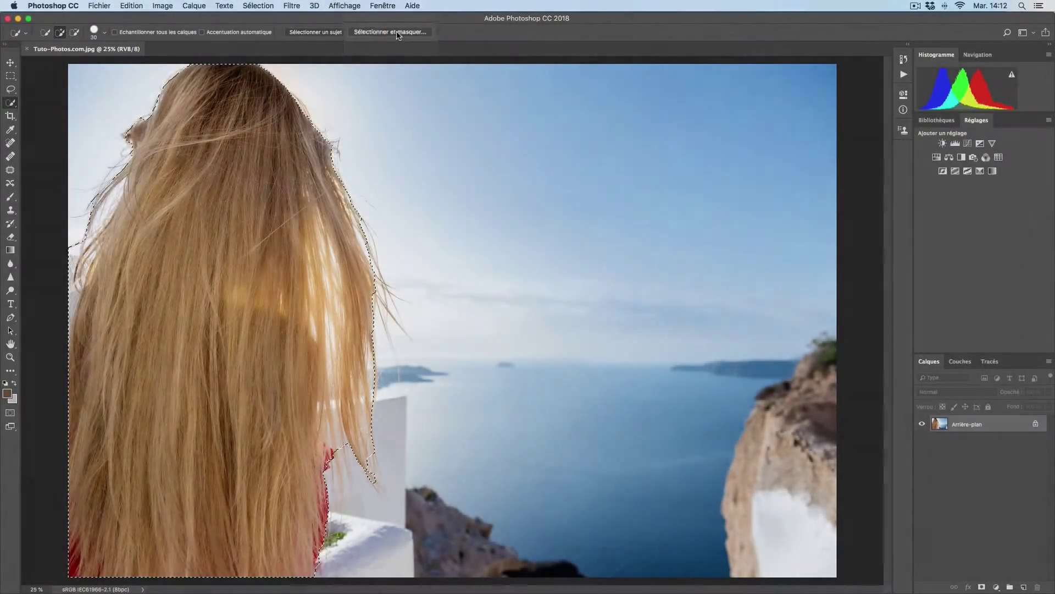
Open Select and Mask and move Transparency from 0% through 98% to about 52%.
click(396, 32)
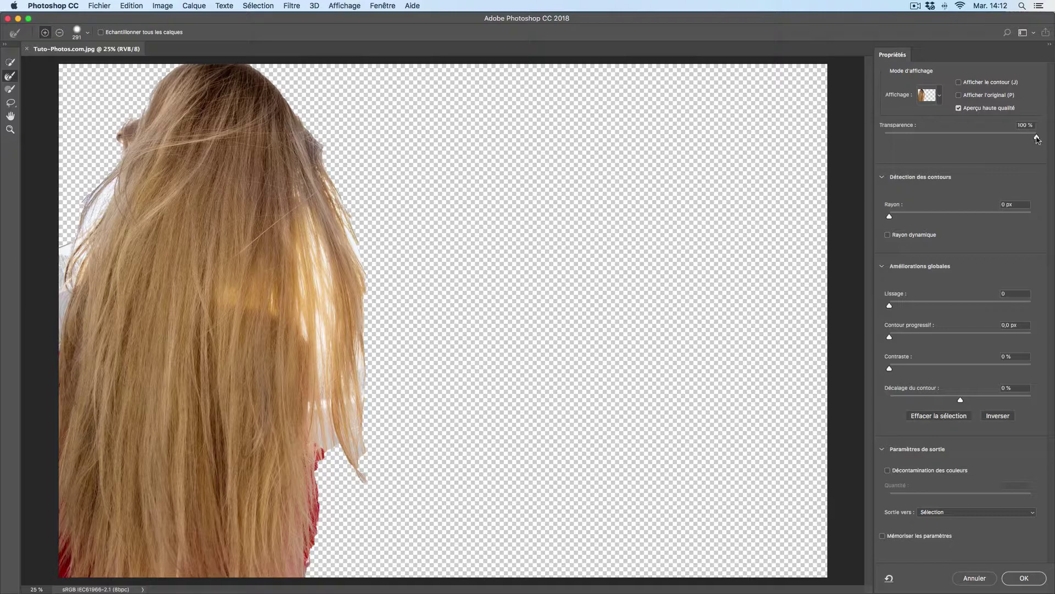
drag(1036, 138, 877, 138)
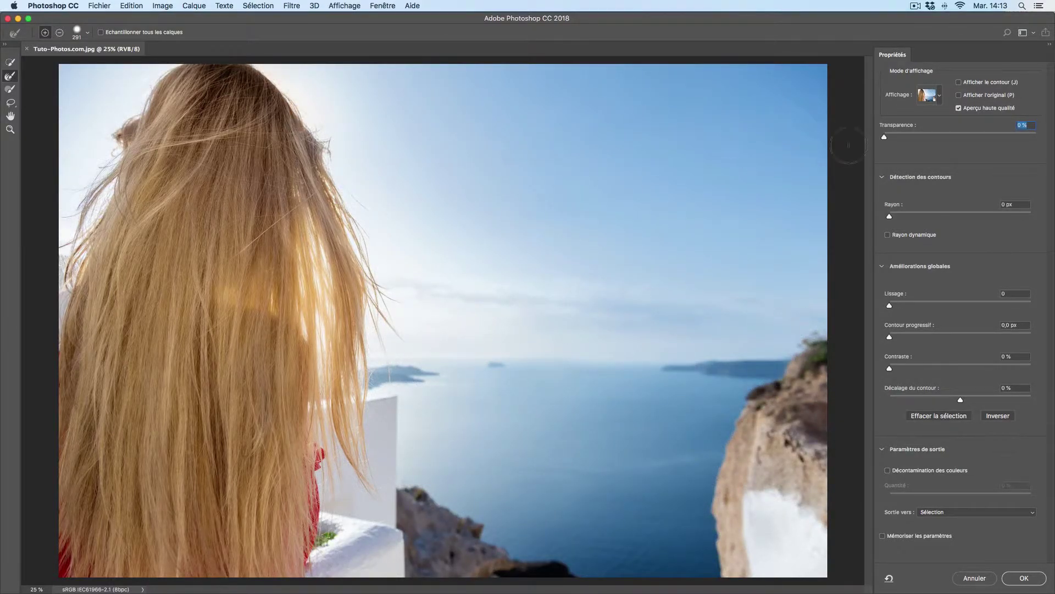
drag(885, 138, 1050, 133)
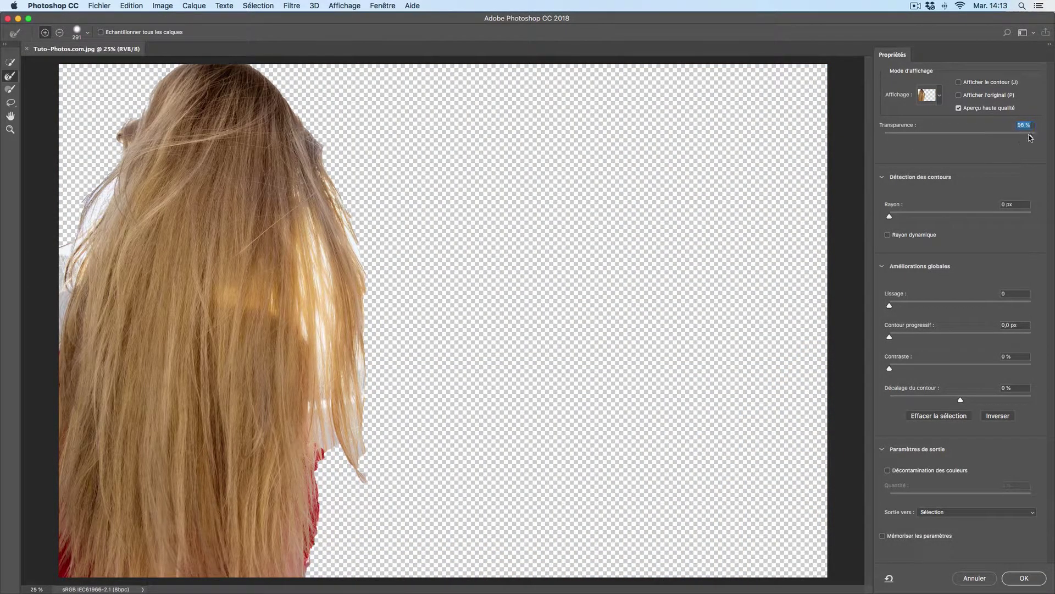
mouse_move(1031, 138)
mouse_down()
mouse_move(946, 136)
mouse_move(963, 135)
mouse_up()
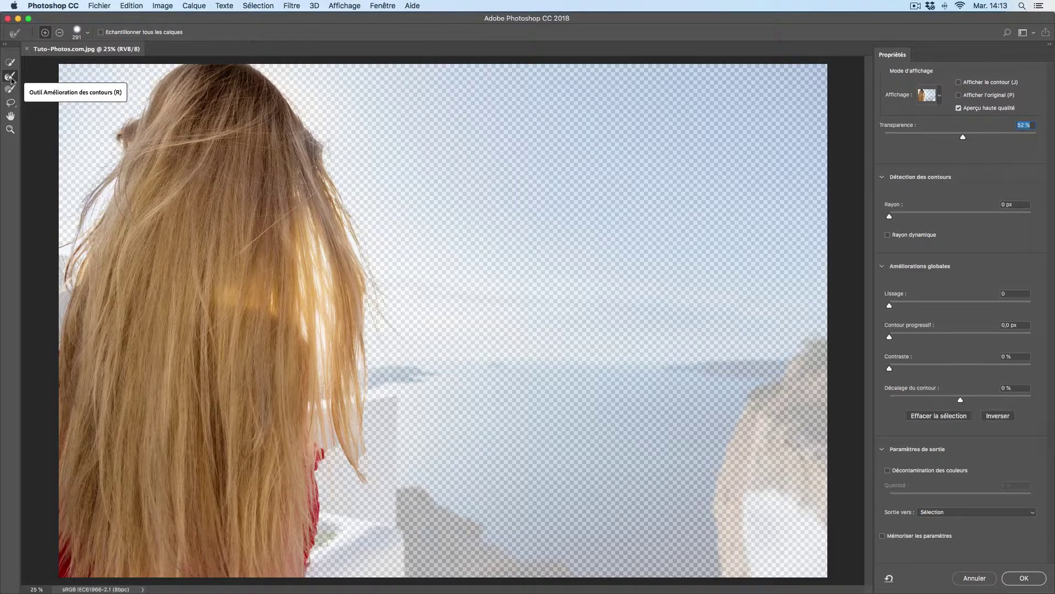
Refine the hair's upper-left and left edges with the Refine Edge Brush, clearing leftover background.
click(10, 78)
scroll(82, 184, up, 5)
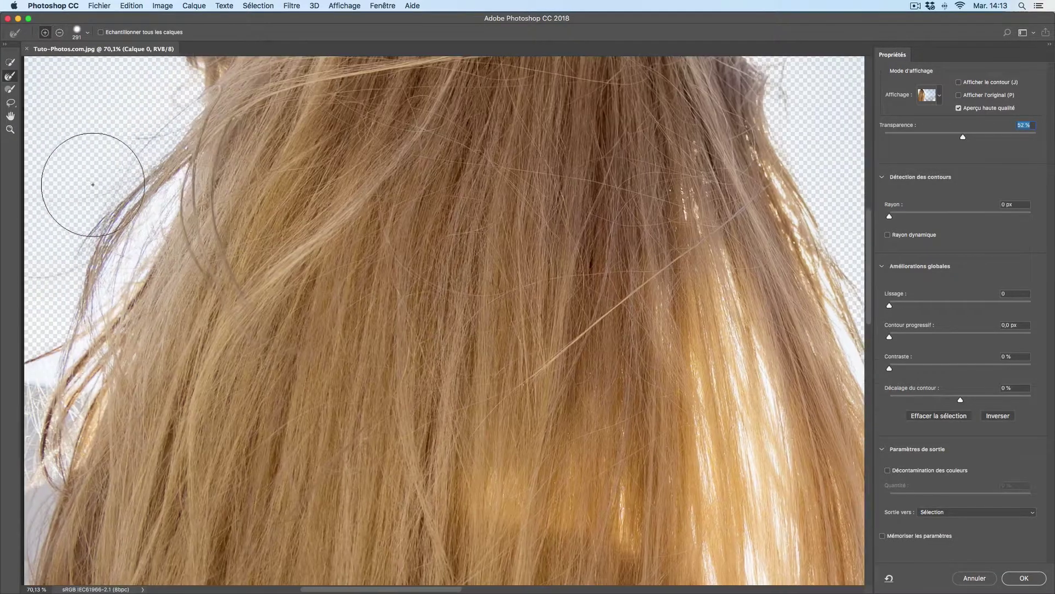
mouse_move(189, 165)
mouse_down()
mouse_move(177, 245)
mouse_move(135, 305)
mouse_up()
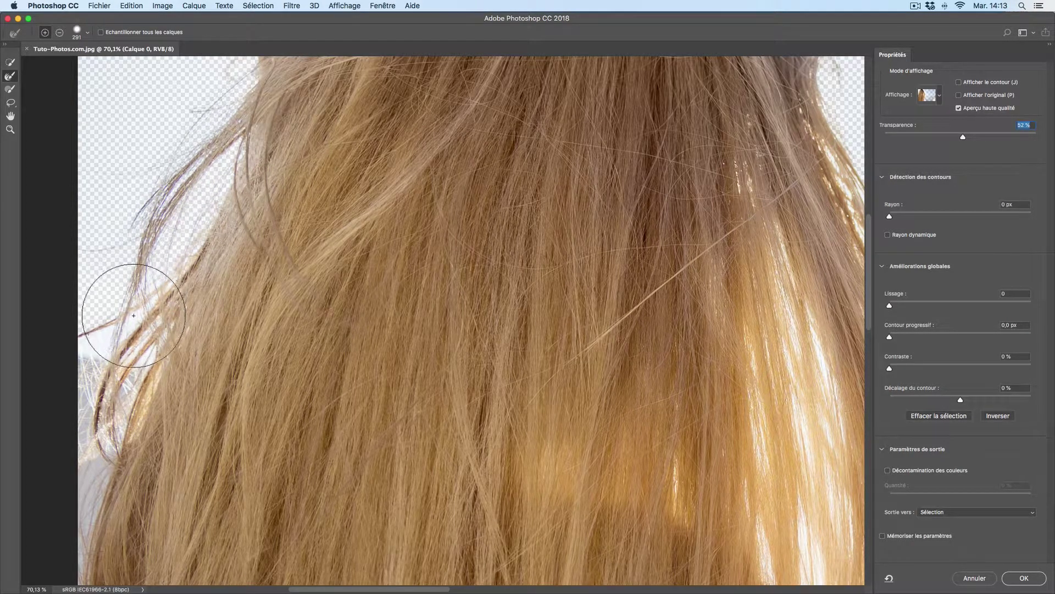
scroll(94, 311, down, 3)
drag(94, 311, 115, 396)
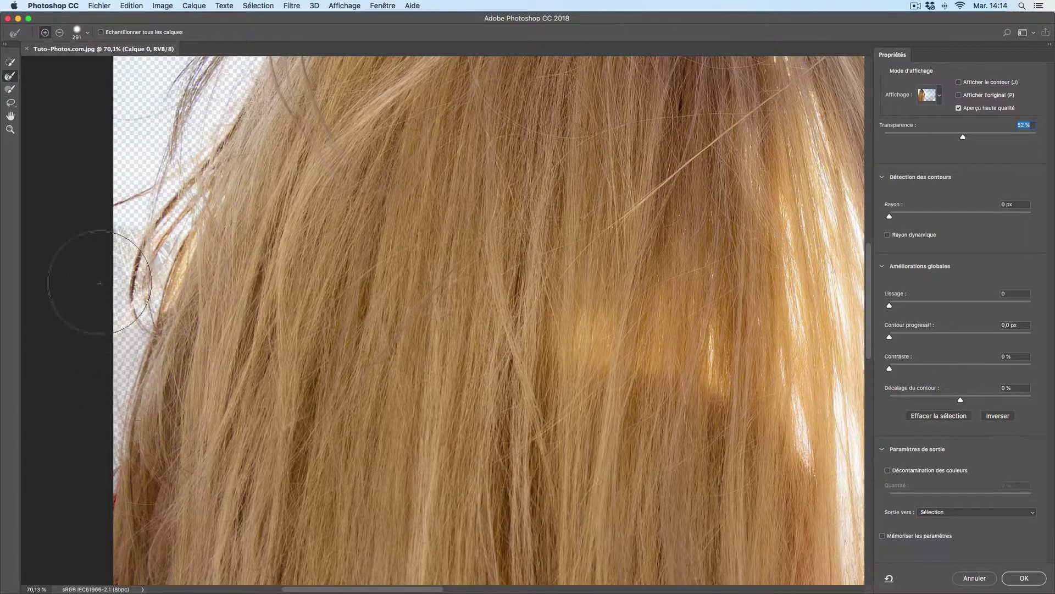
Brush the right hair edge near the crown and upper right, recovering stray strands.
scroll(104, 193, down, 2)
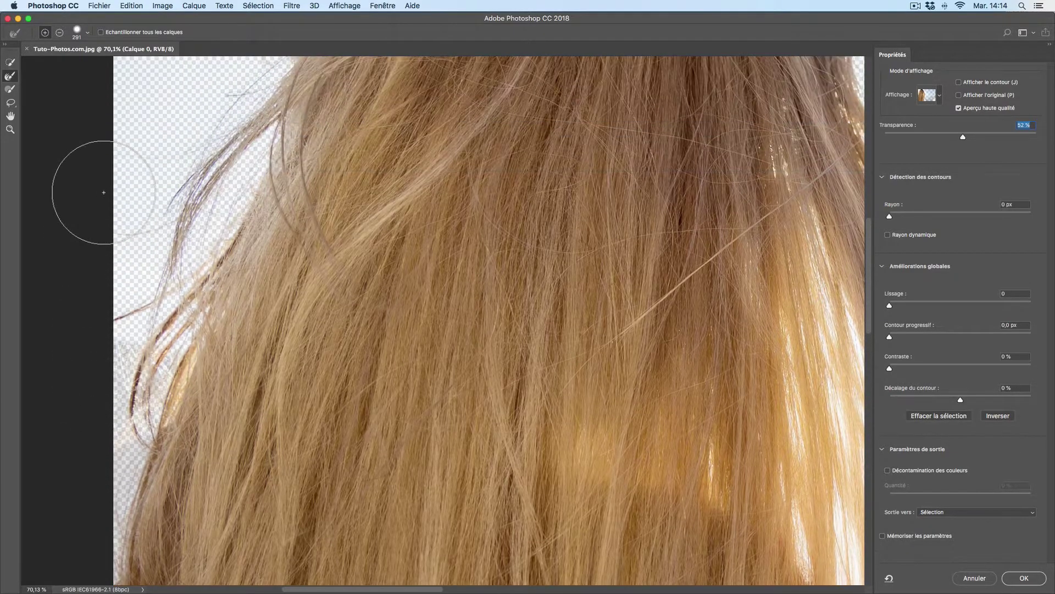
scroll(104, 193, down, 2)
scroll(104, 193, down, 2)
scroll(104, 193, down, 2)
scroll(104, 192, up, 5)
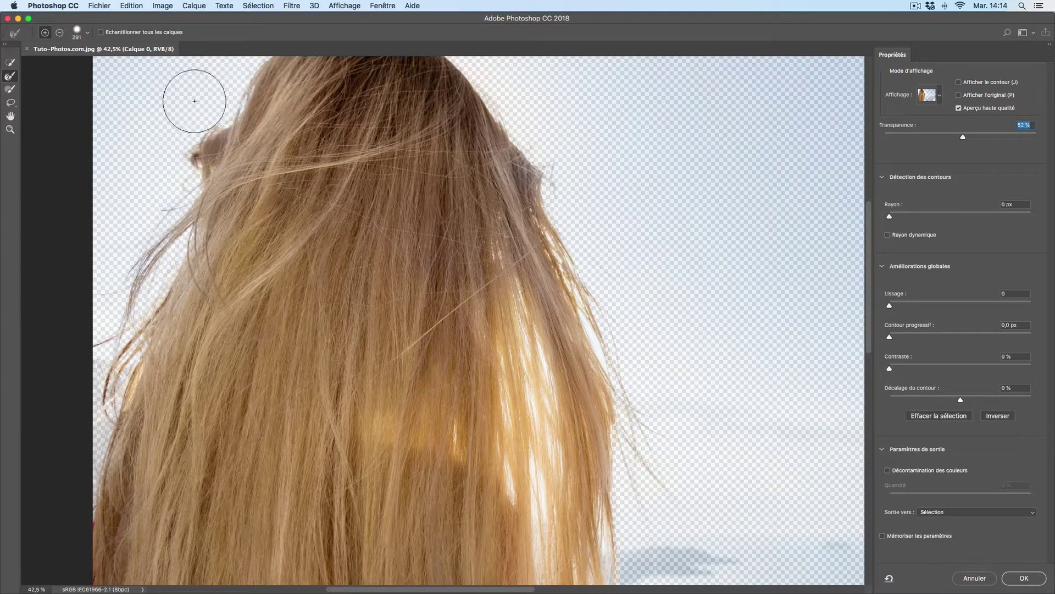
scroll(156, 122, up, 8)
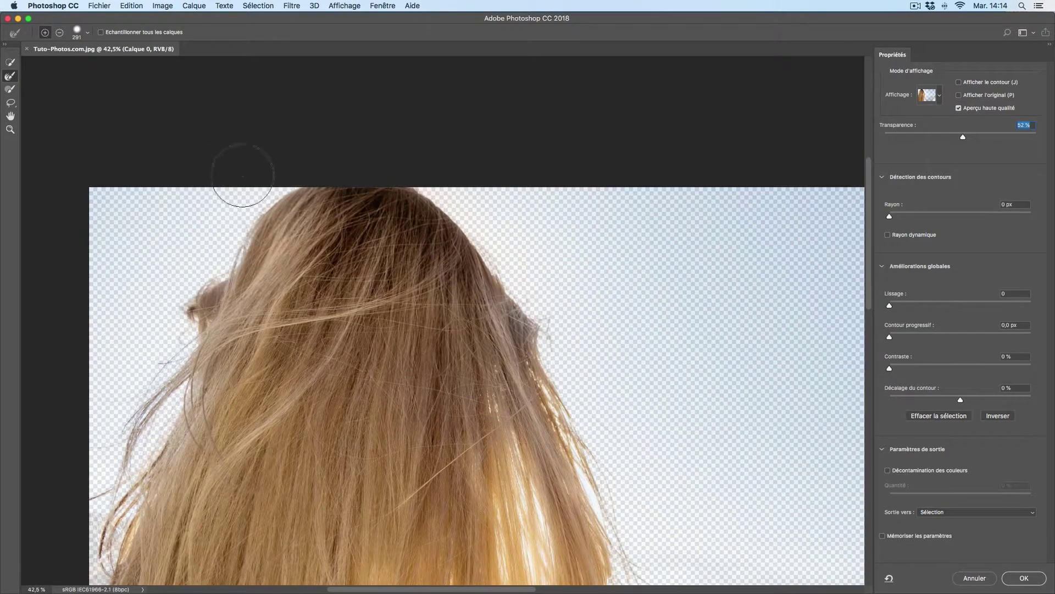
drag(463, 194, 517, 210)
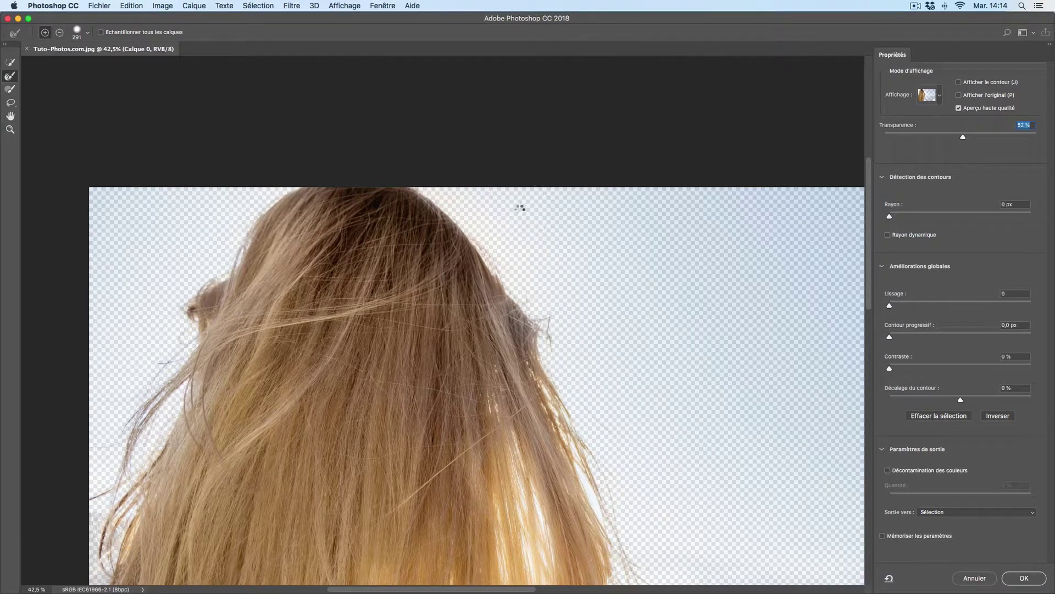
scroll(533, 216, down, 5)
scroll(573, 224, down, 2)
scroll(573, 223, right, 2)
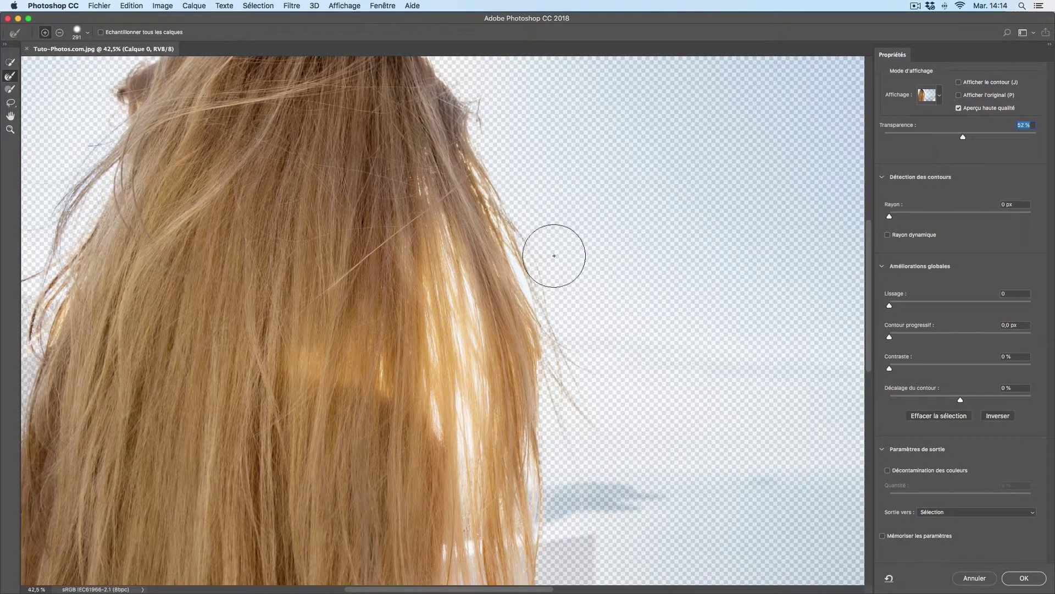
drag(572, 308, 513, 156)
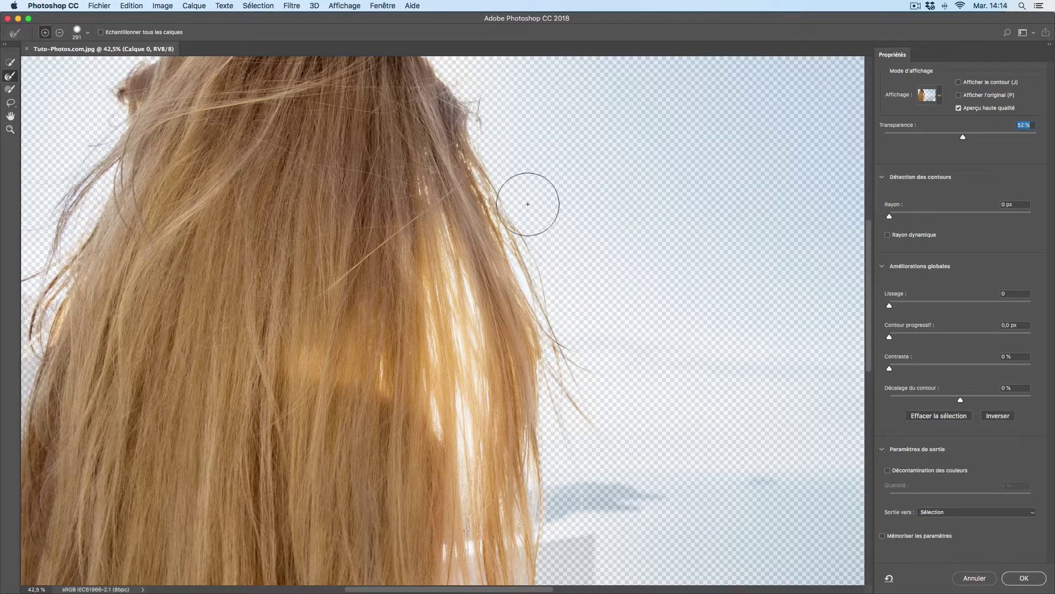
mouse_move(581, 335)
mouse_down()
mouse_move(518, 170)
mouse_move(569, 306)
mouse_up()
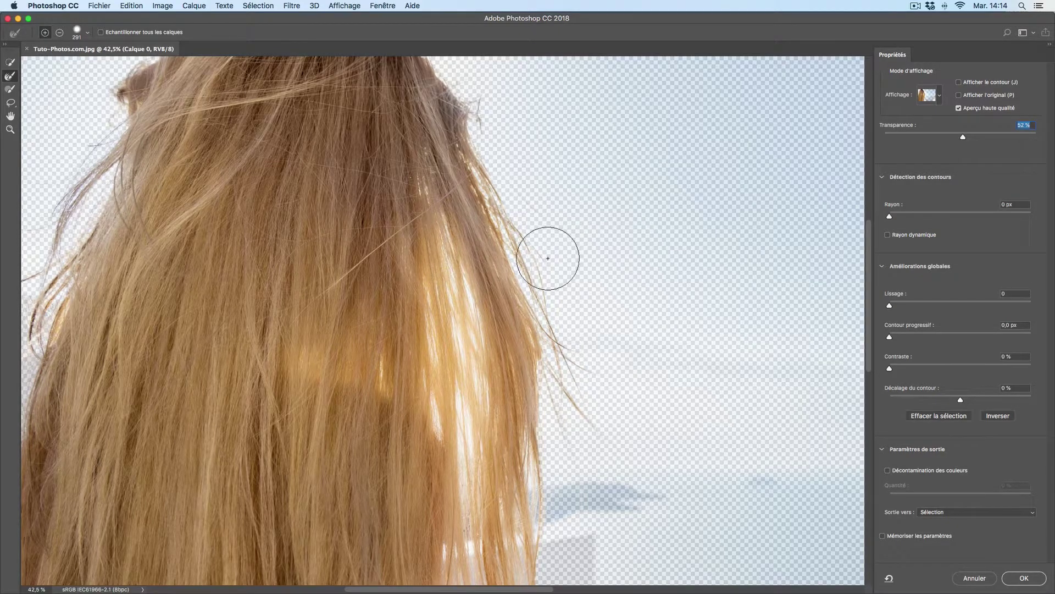
Refine the lower right hair edge, clean up the adjacent sky, and fit the image on screen.
scroll(571, 268, down, 5)
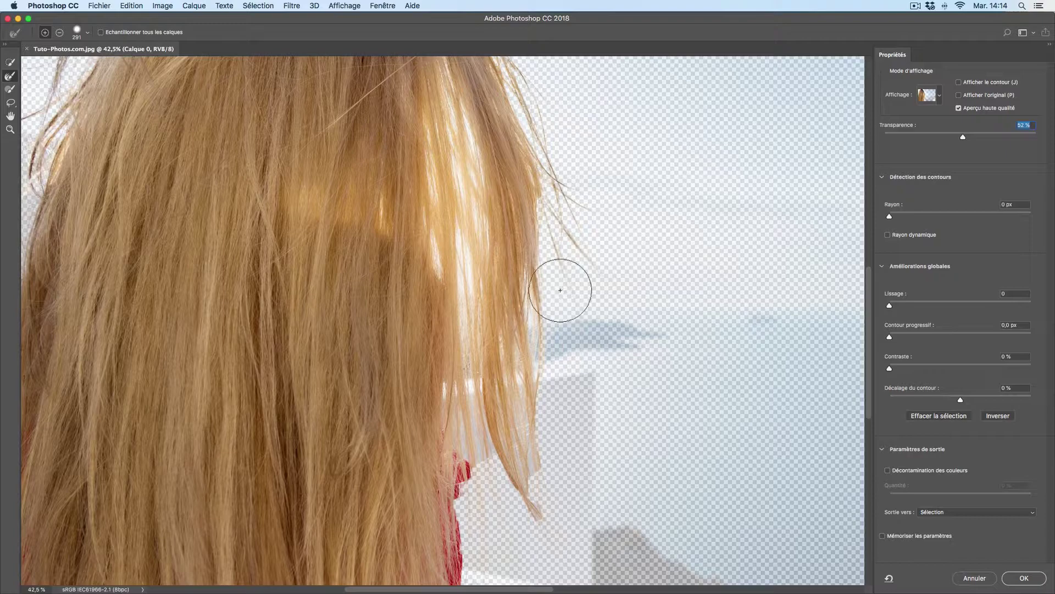
mouse_move(560, 290)
mouse_down()
mouse_move(558, 443)
mouse_move(572, 279)
mouse_move(550, 477)
mouse_up()
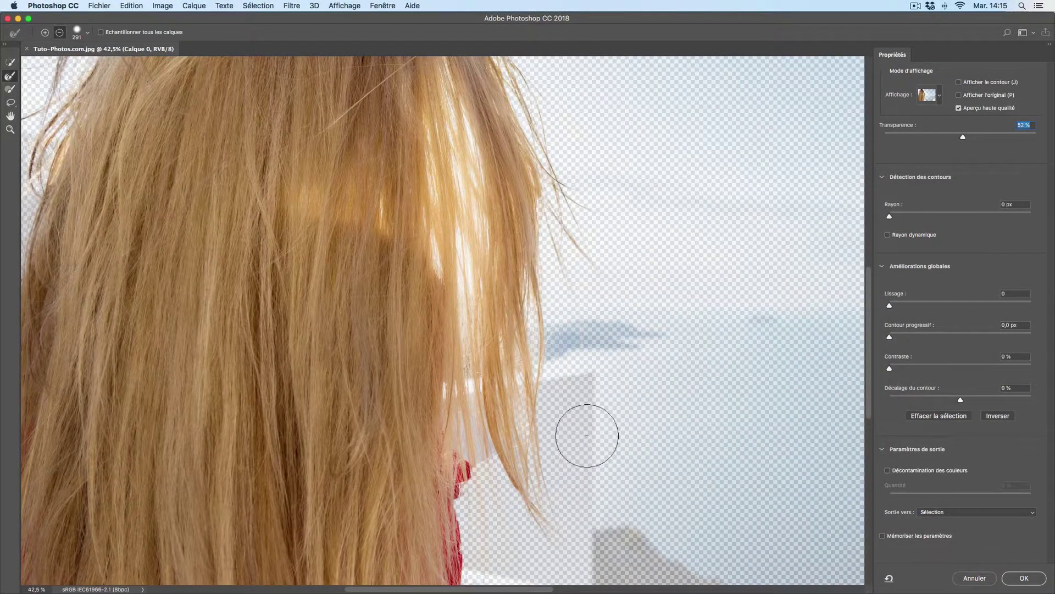
mouse_move(587, 435)
mouse_down()
mouse_move(584, 486)
mouse_move(593, 405)
mouse_move(584, 405)
mouse_up()
drag(441, 465, 469, 370)
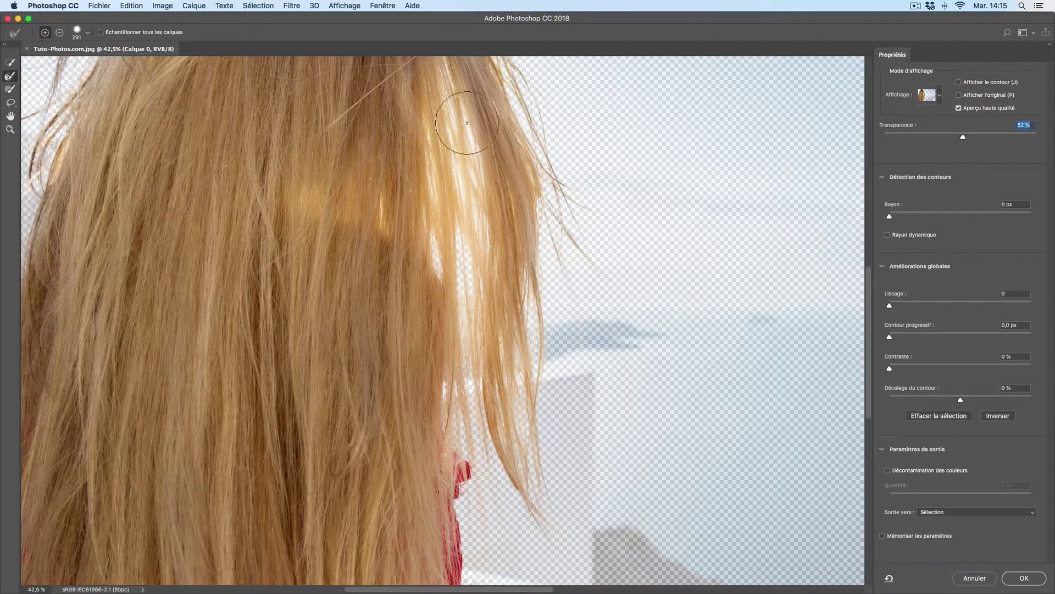
key(ctrl+0)
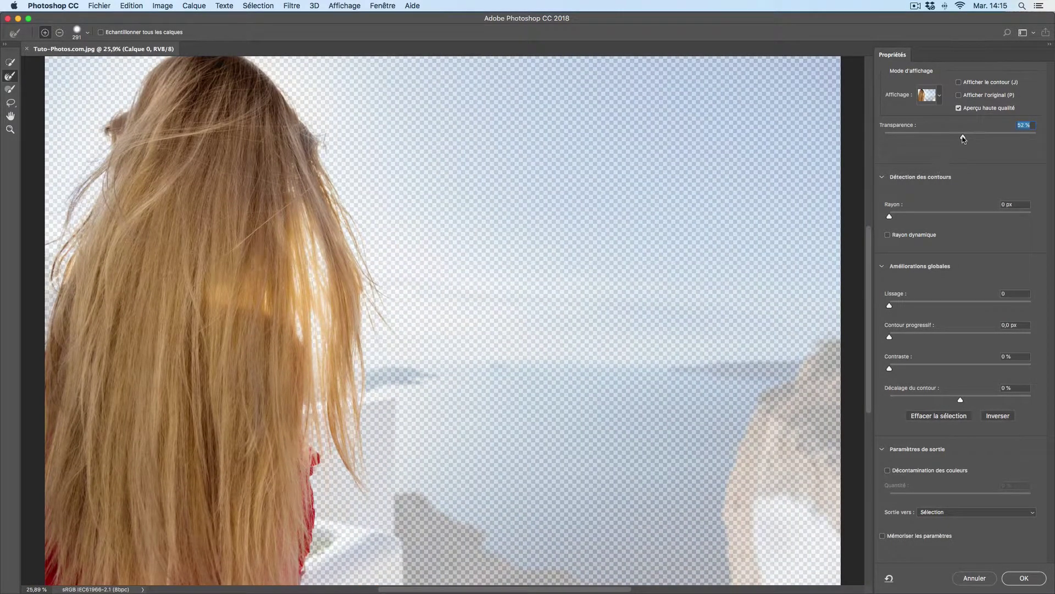
Show the background opaque, recover right-edge wisps, and set edge Contrast to 8%.
mouse_move(963, 136)
mouse_down()
mouse_move(846, 139)
mouse_move(1052, 119)
mouse_up()
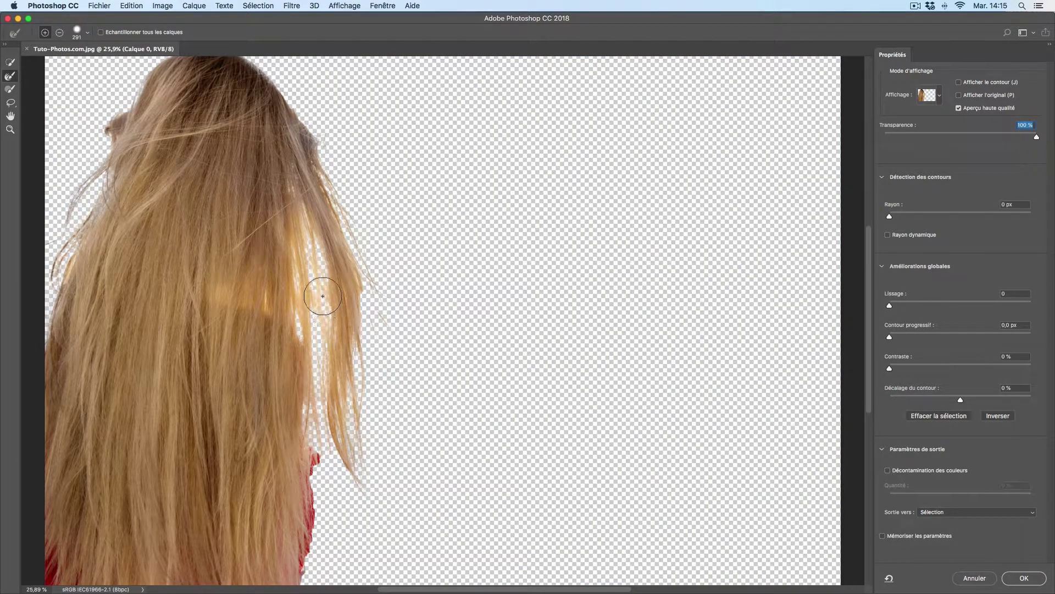
mouse_move(387, 297)
mouse_down()
mouse_move(370, 320)
mouse_move(377, 332)
mouse_up()
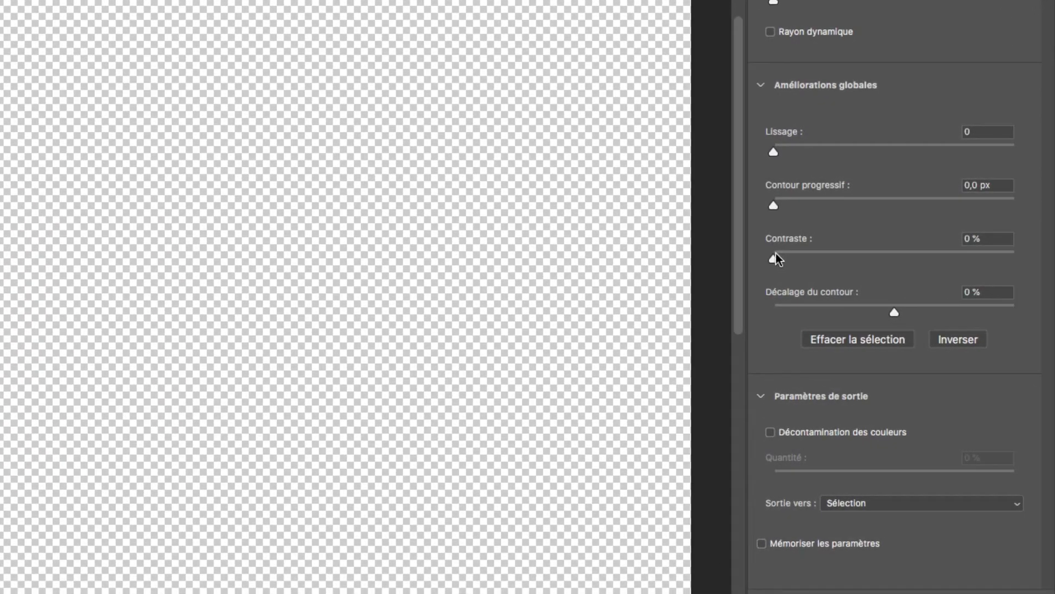
drag(873, 352, 887, 355)
mouse_move(794, 257)
mouse_down()
mouse_move(809, 258)
mouse_move(790, 258)
mouse_up()
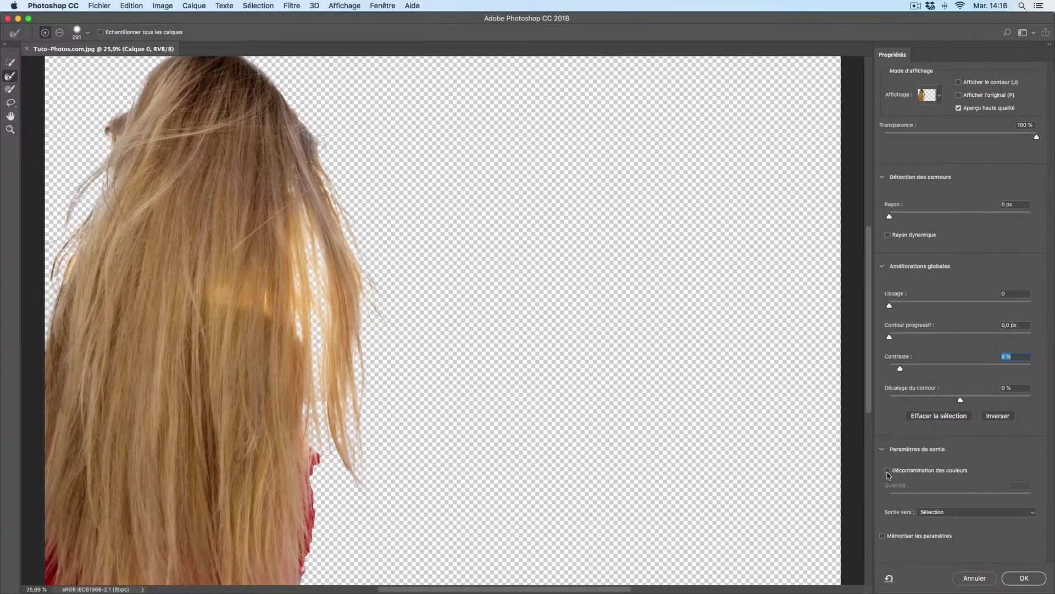
Enable colour decontamination at 18% and output to a new layer with layer mask.
click(888, 471)
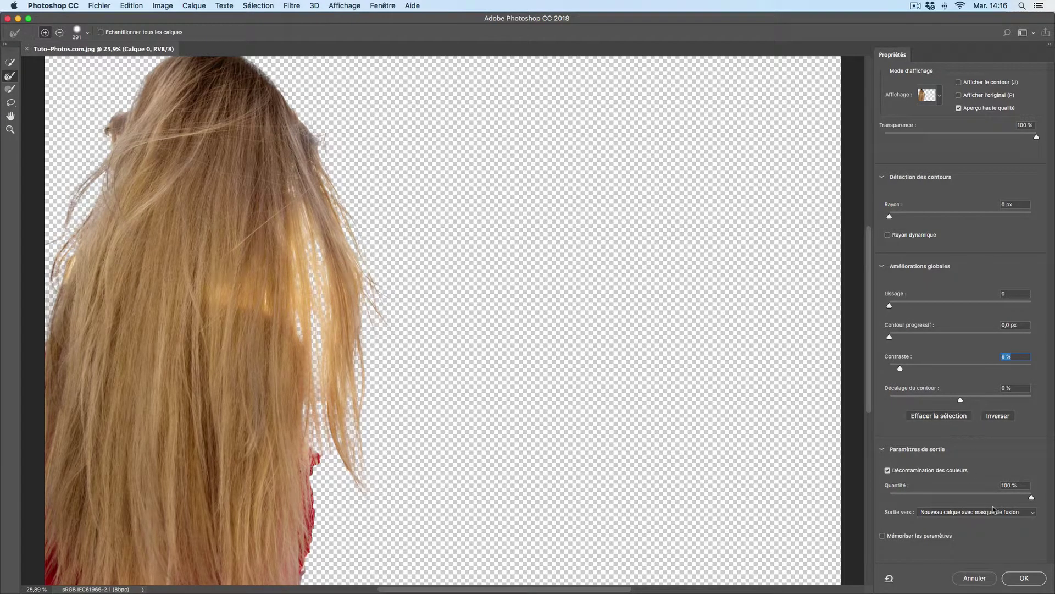
drag(1031, 499, 916, 498)
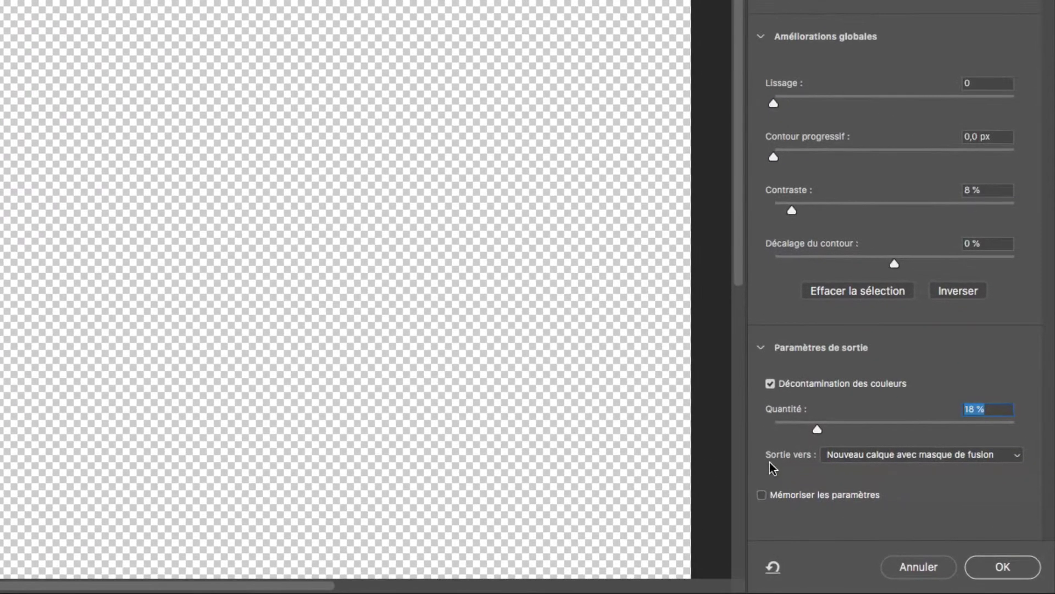
click(885, 456)
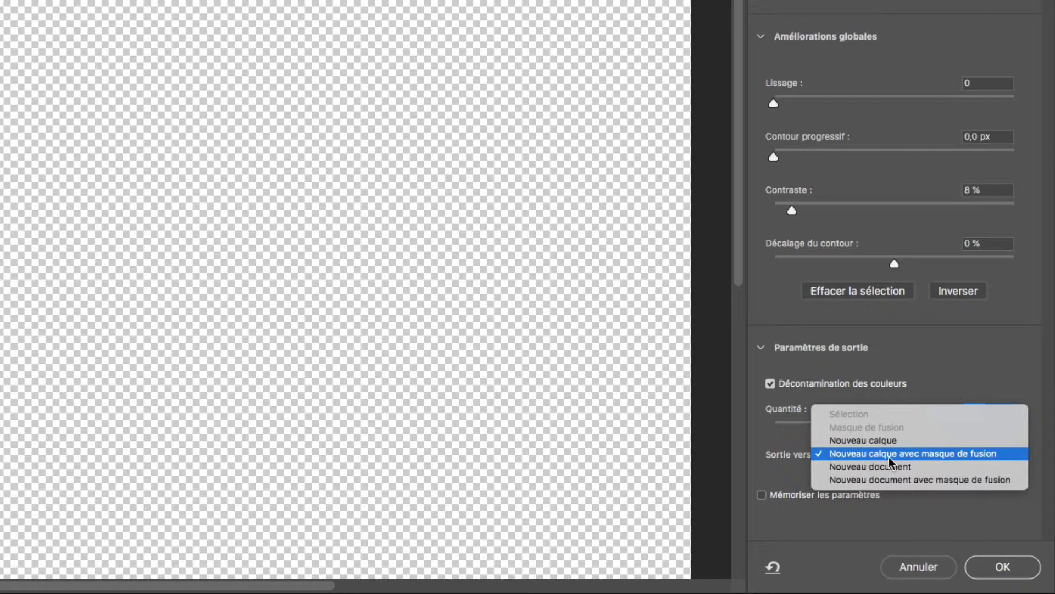
click(998, 453)
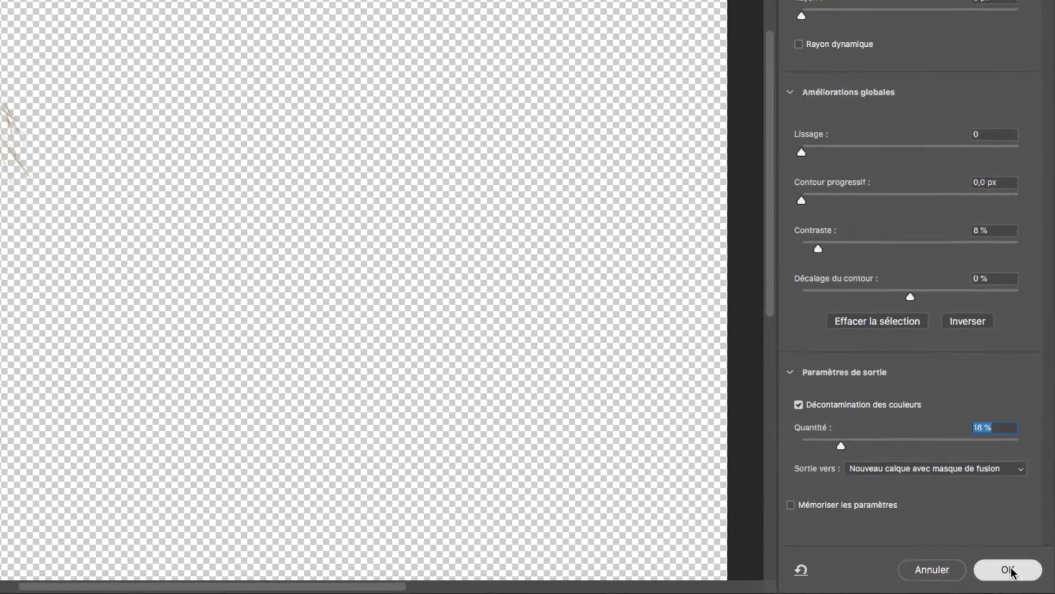
Apply the refined mask, briefly showing then hiding the Arrière-plan layer to compare.
click(1007, 565)
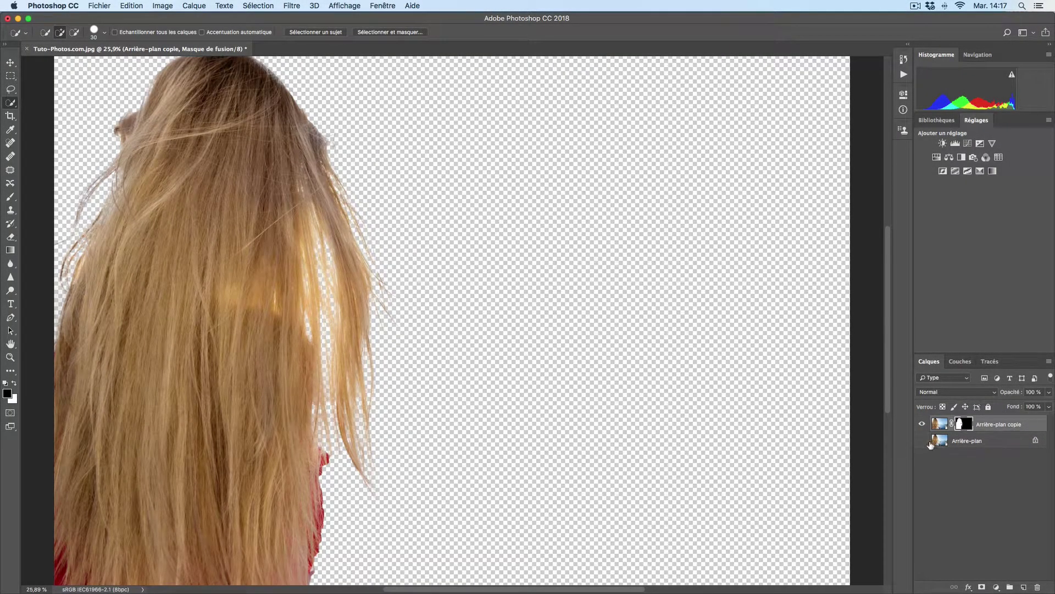
click(923, 441)
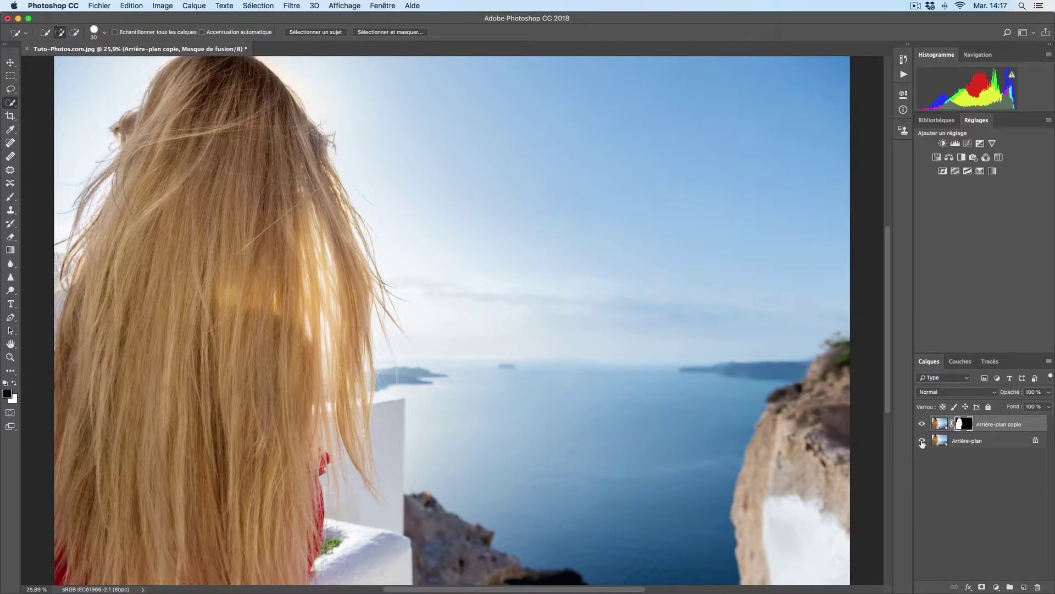
click(922, 440)
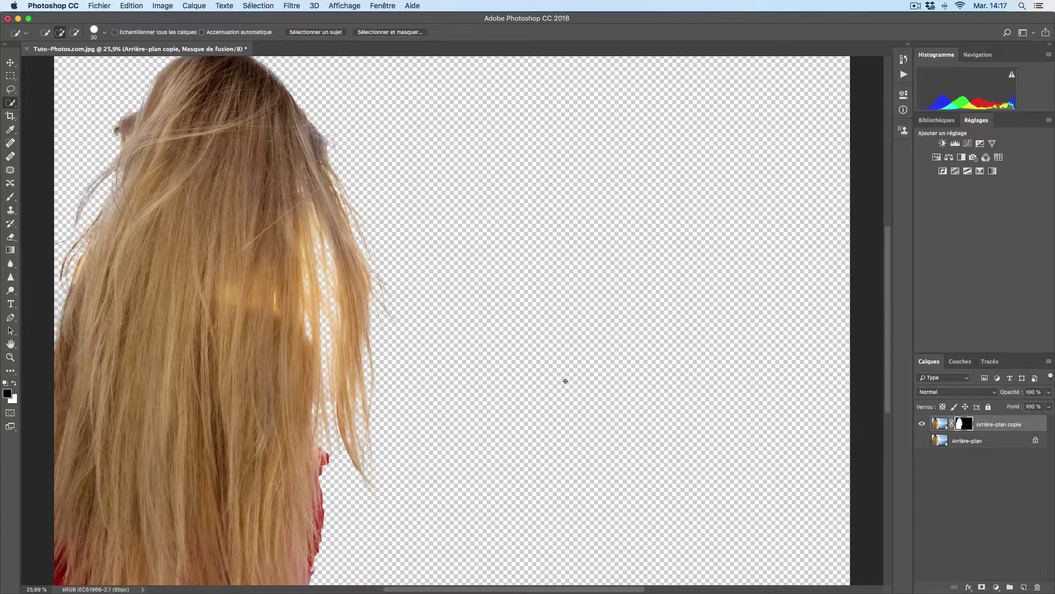
Choose the Brush, swap colours, paint a test black mask stroke on the right strands, then undo it.
key(b)
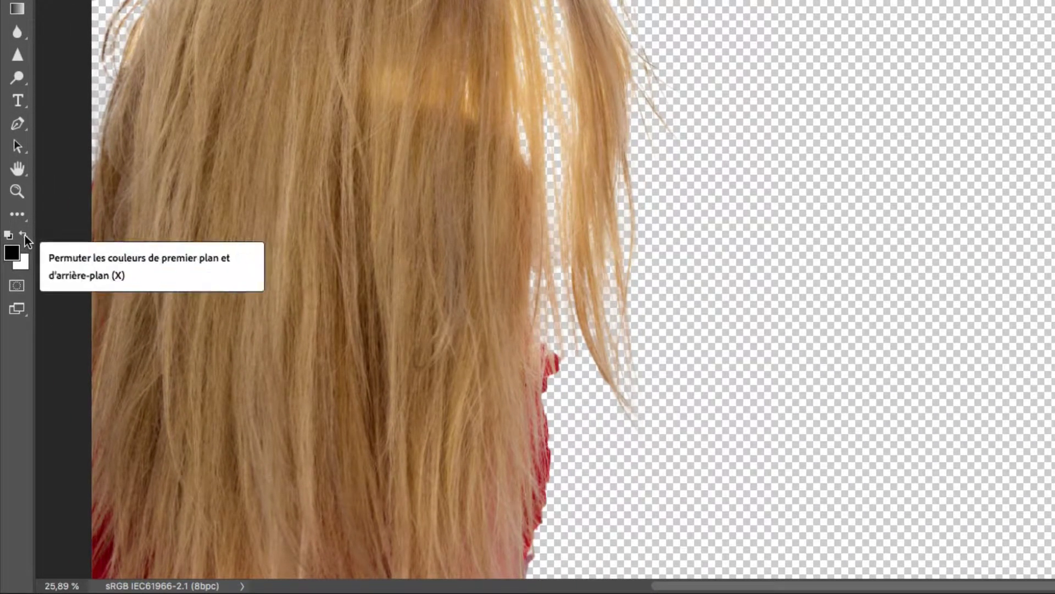
click(23, 235)
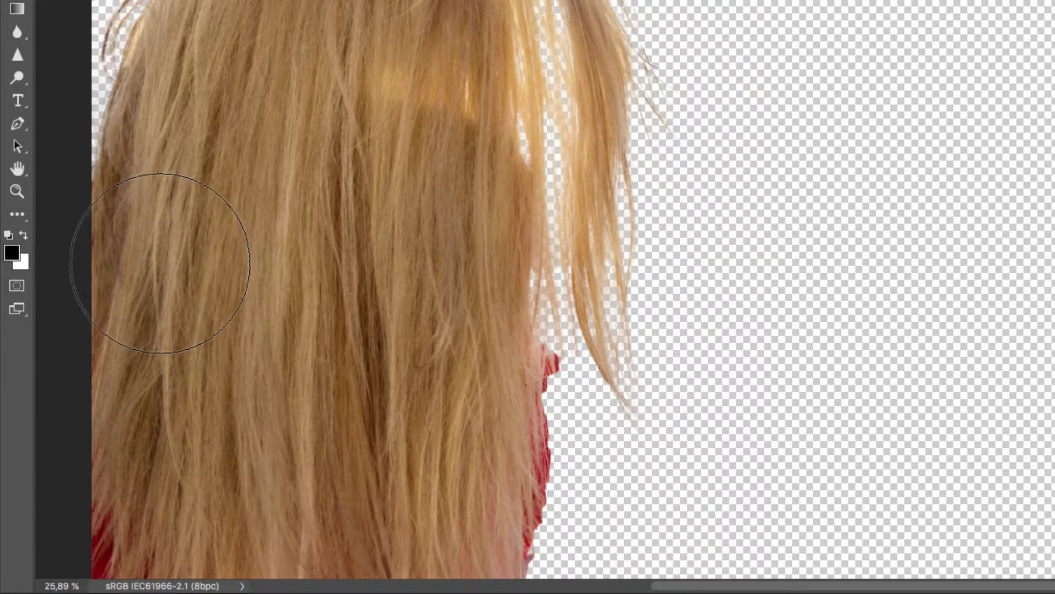
key(x)
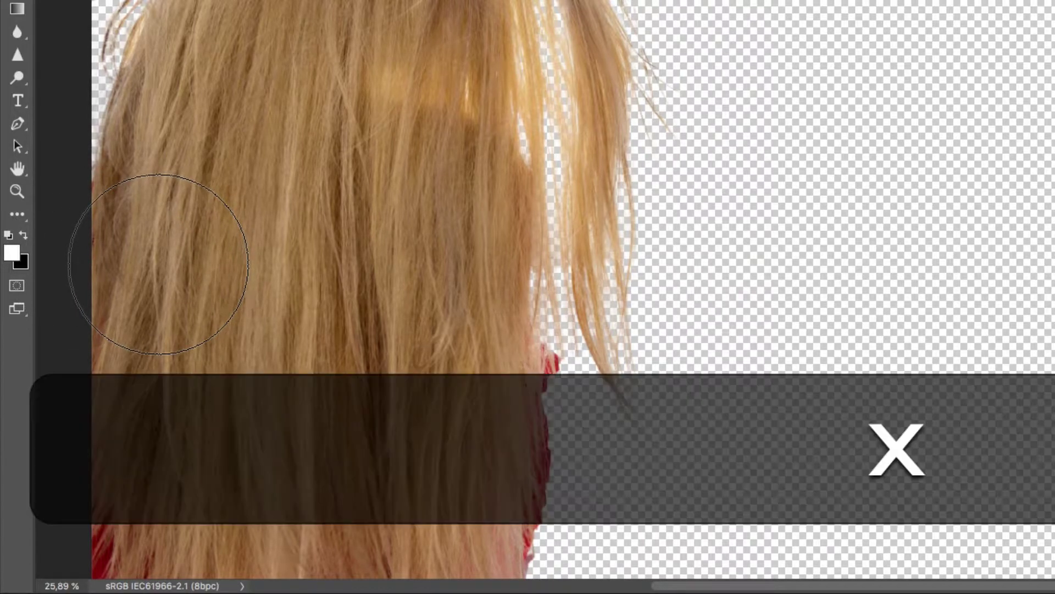
key(x)
key(x)
key(x)
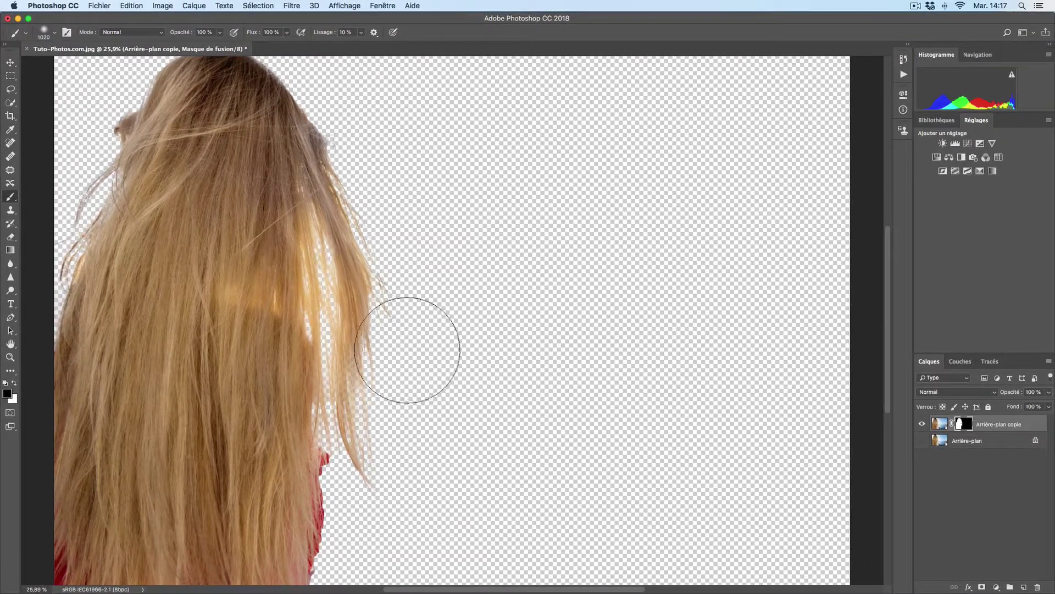
mouse_move(407, 350)
mouse_down()
mouse_move(412, 341)
mouse_move(412, 471)
mouse_move(429, 299)
mouse_up()
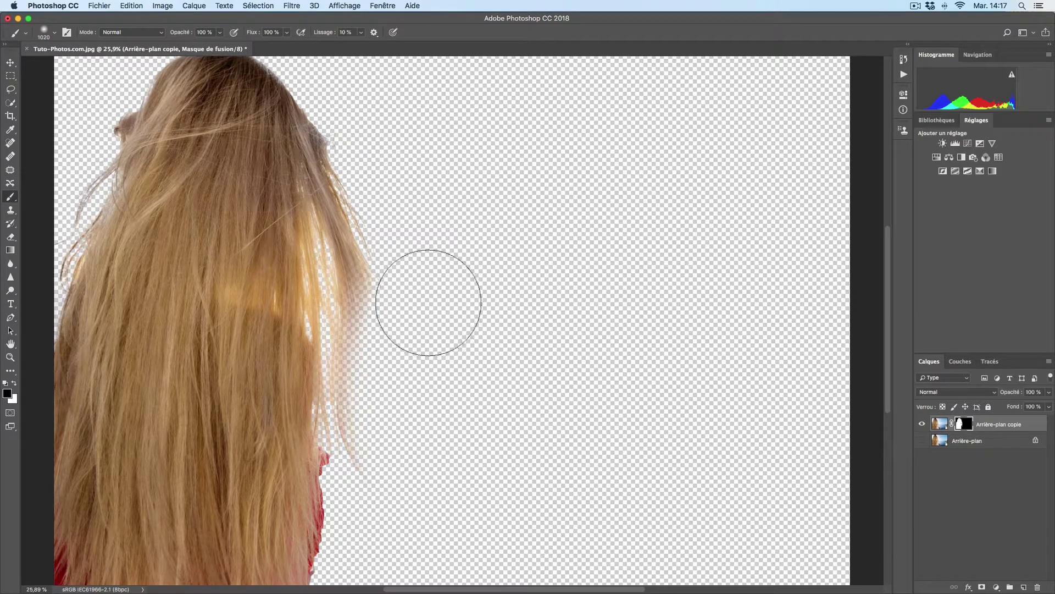
key(super)
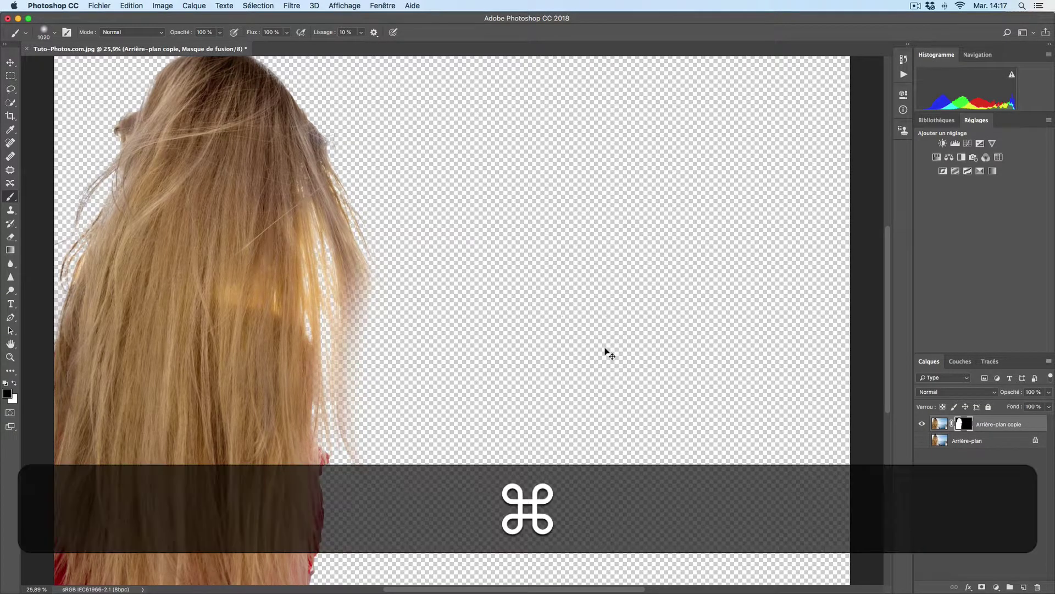
key(ctrl+z)
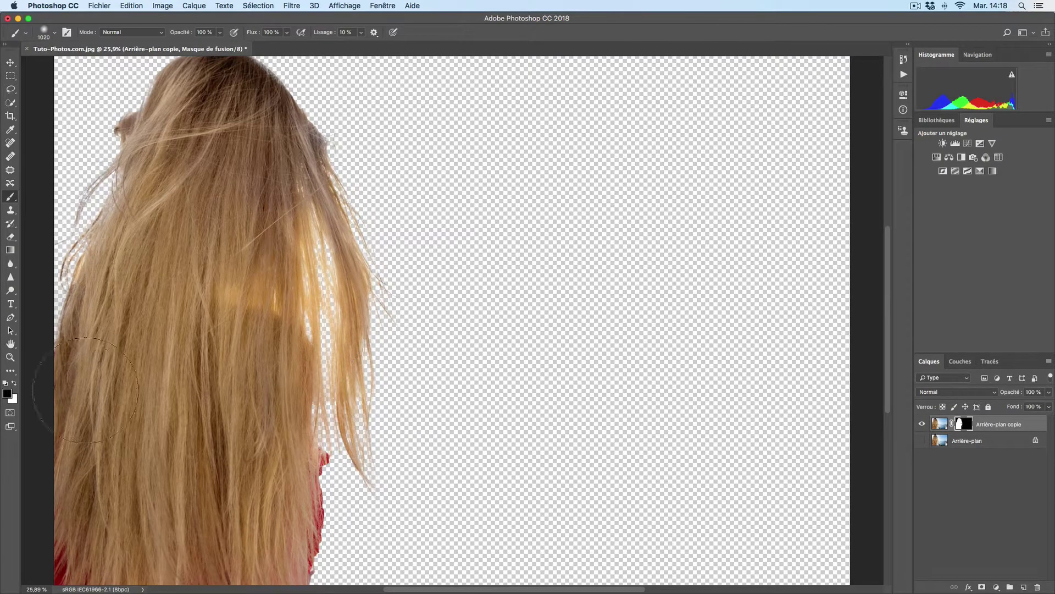
Paint white on the mask to reveal the sea and cliff top, then paint black to hide them.
key(x)
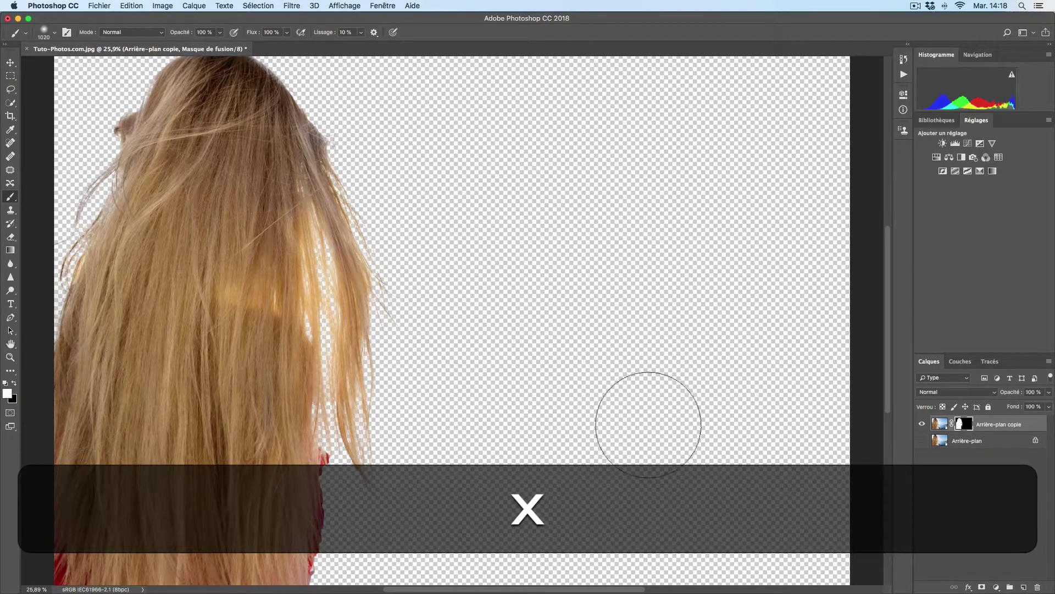
mouse_move(633, 340)
mouse_down()
mouse_move(613, 366)
mouse_move(641, 500)
mouse_move(622, 394)
mouse_move(628, 354)
mouse_move(448, 453)
mouse_move(767, 460)
mouse_up()
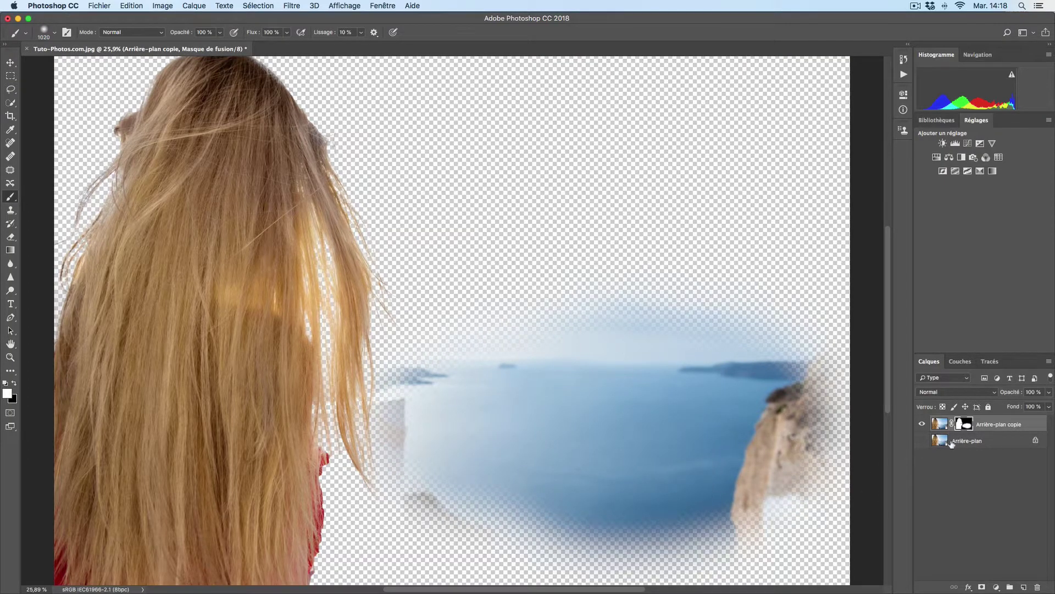
click(922, 441)
click(922, 442)
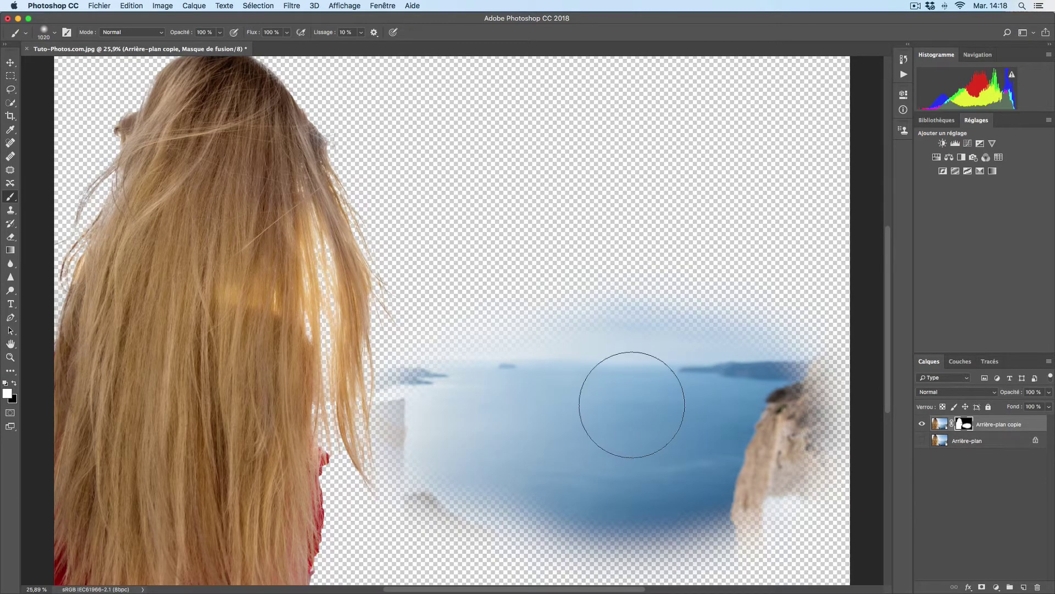
mouse_move(700, 325)
mouse_down()
mouse_move(816, 451)
mouse_move(801, 506)
mouse_up()
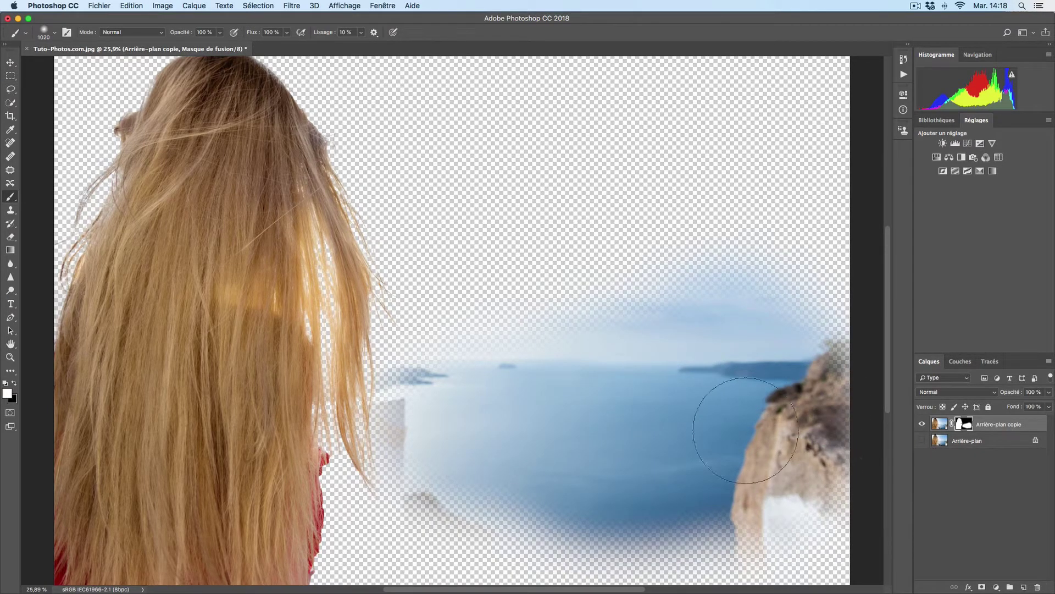
key(x)
mouse_move(691, 412)
mouse_down()
mouse_move(655, 483)
mouse_move(813, 377)
mouse_move(736, 297)
mouse_move(666, 495)
mouse_move(759, 295)
mouse_move(495, 528)
mouse_move(460, 412)
mouse_move(431, 424)
mouse_move(535, 464)
mouse_move(581, 456)
mouse_up()
Shrink the brush to 153 px and paint black on the mask over the red shirt.
right_click(459, 488)
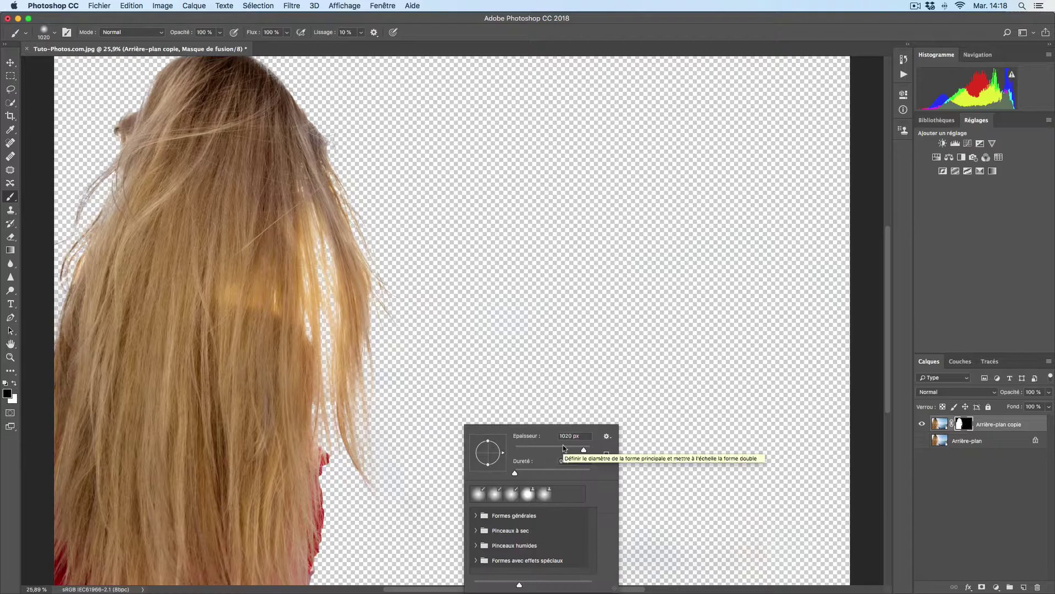
click(326, 561)
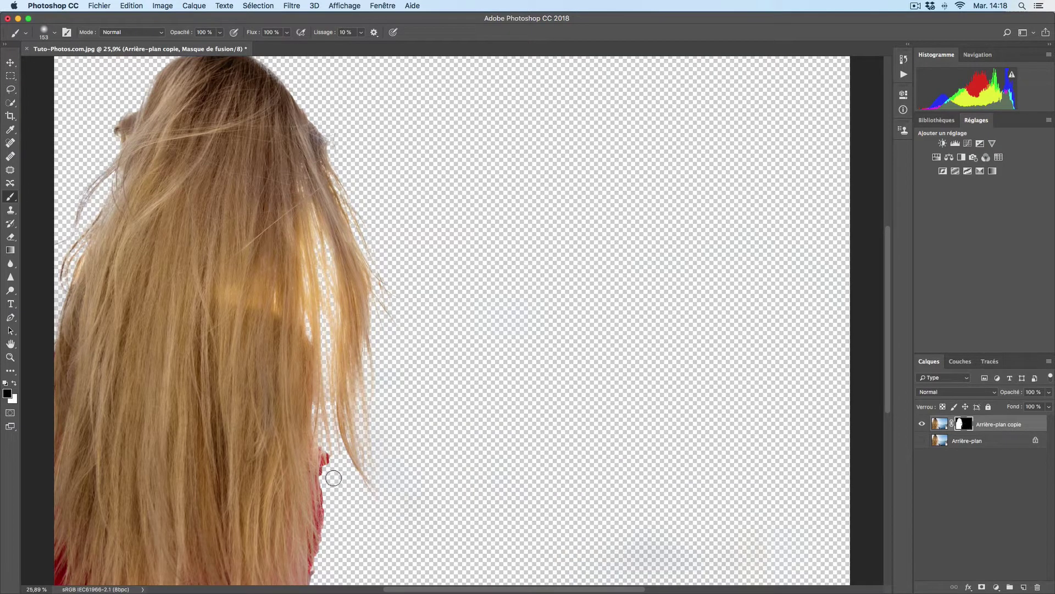
mouse_move(330, 472)
mouse_down()
mouse_move(321, 572)
mouse_move(334, 468)
mouse_up()
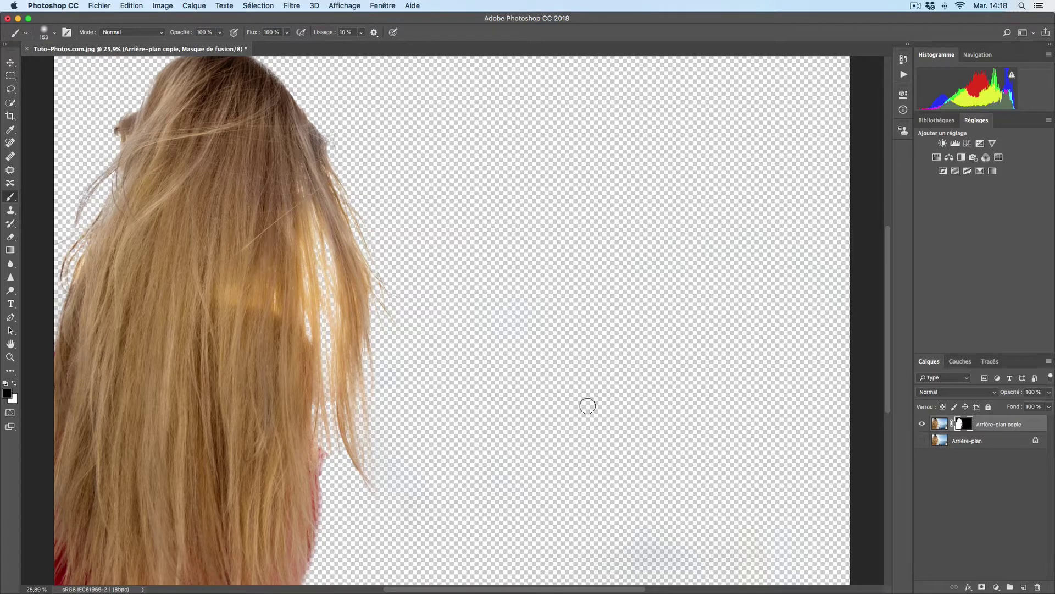